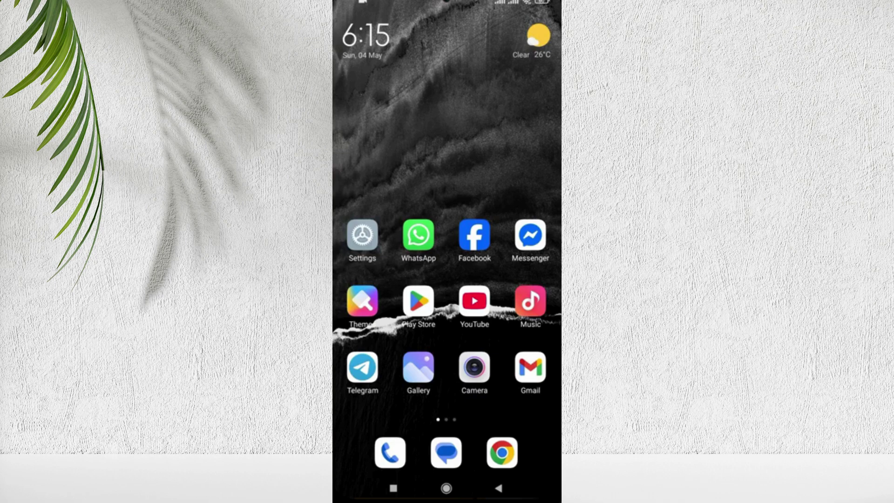
Launch Chrome from the Android home-screen dock
{"action": "left_click", "coordinate": [501, 453]}
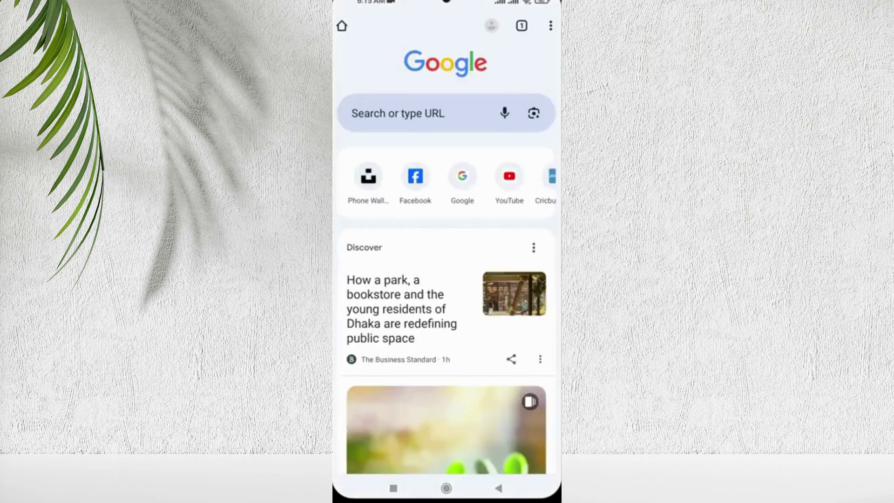
Search 'google support' and open the support.google.com Google Help result
{"action": "left_click", "coordinate": [419, 113]}
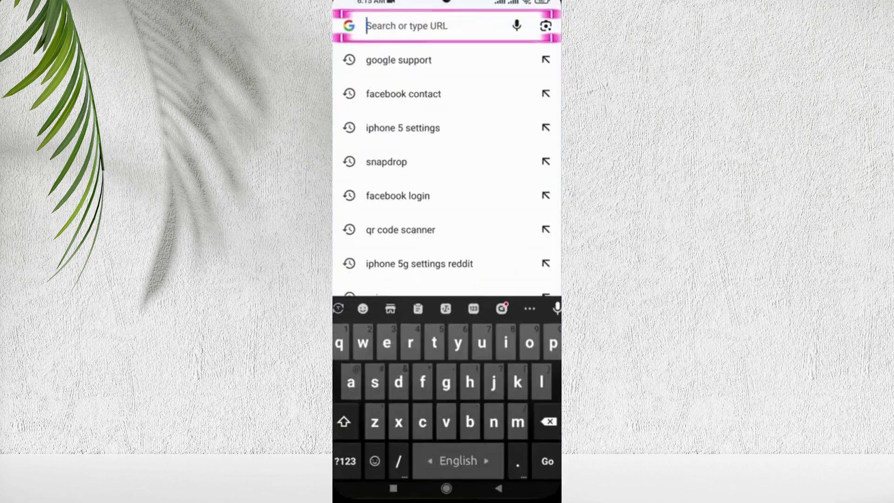
{"action": "left_click", "coordinate": [398, 60]}
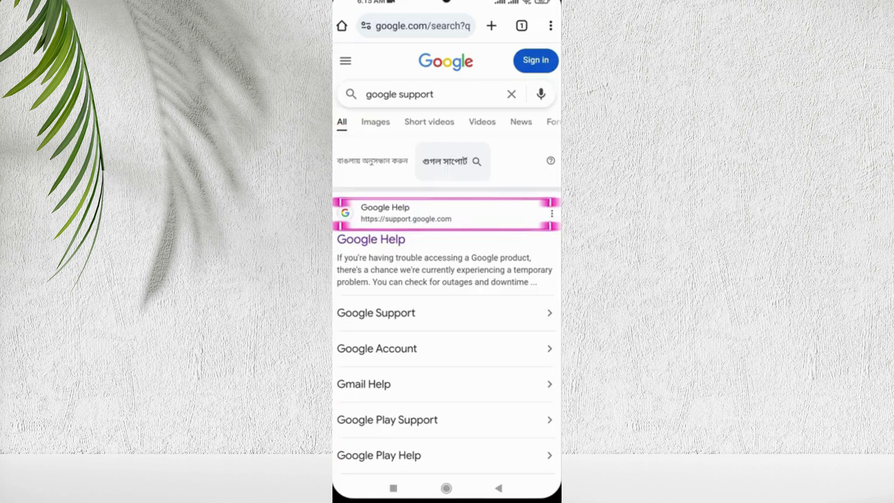
{"action": "left_click", "coordinate": [370, 239]}
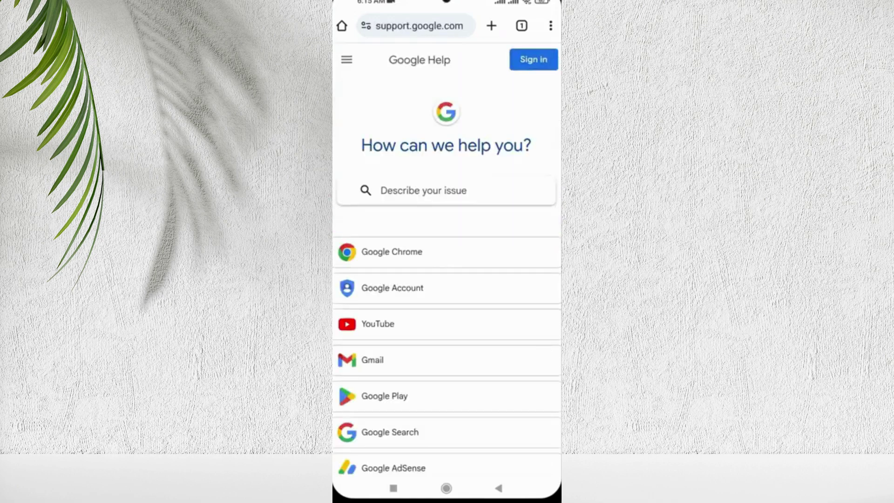
{"action": "scroll", "coordinate": [446, 258], "scroll_direction": "down", "scroll_amount": 1}
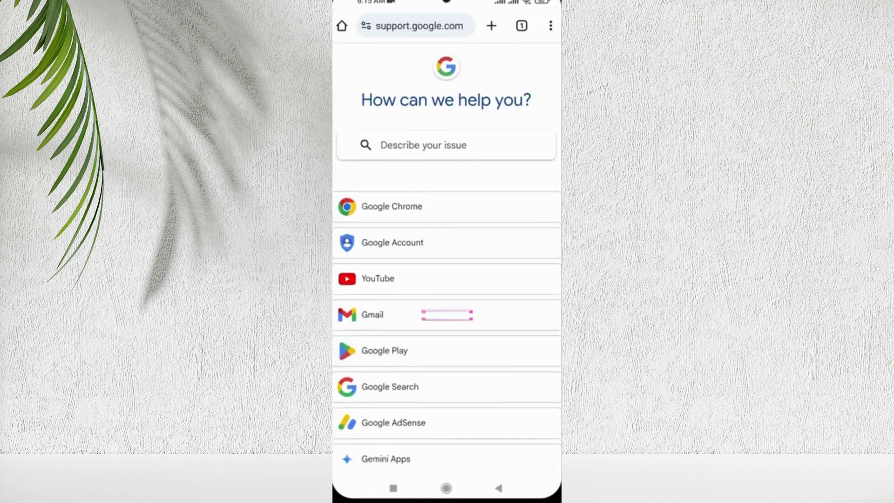
Open Gmail Help, then 'How to recover your Google Account or Gmail', then its recovery tips
{"action": "left_click", "coordinate": [372, 315]}
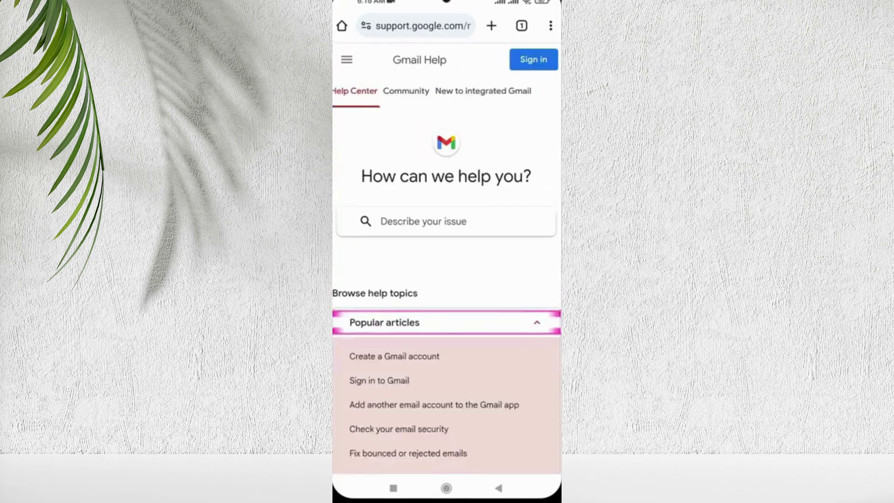
{"action": "scroll", "coordinate": [447, 279], "scroll_direction": "down", "scroll_amount": 2}
{"action": "scroll", "coordinate": [447, 279], "scroll_direction": "down", "scroll_amount": 2}
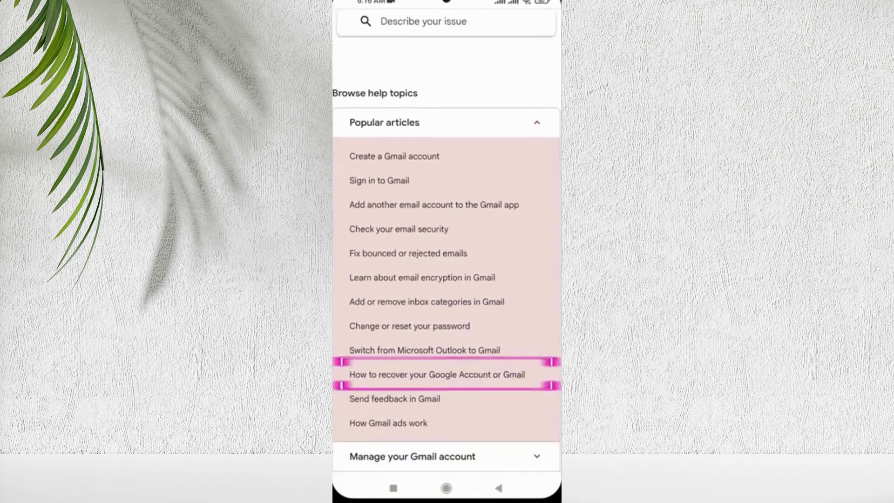
{"action": "left_click", "coordinate": [436, 374]}
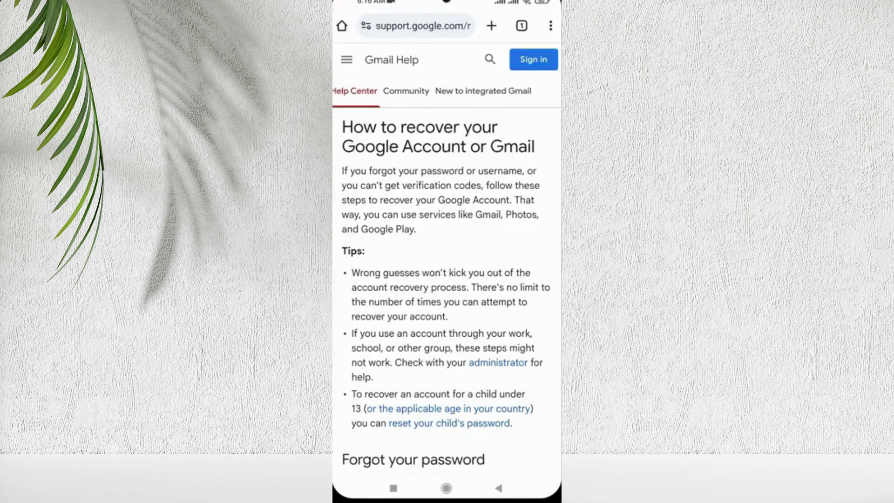
{"action": "scroll", "coordinate": [447, 279], "scroll_direction": "down", "scroll_amount": 2}
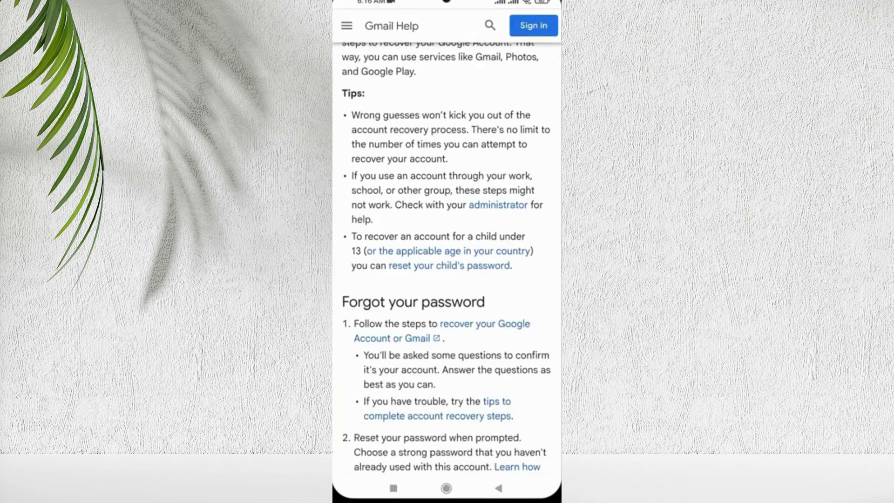
{"action": "scroll", "coordinate": [447, 280], "scroll_direction": "down", "scroll_amount": 3}
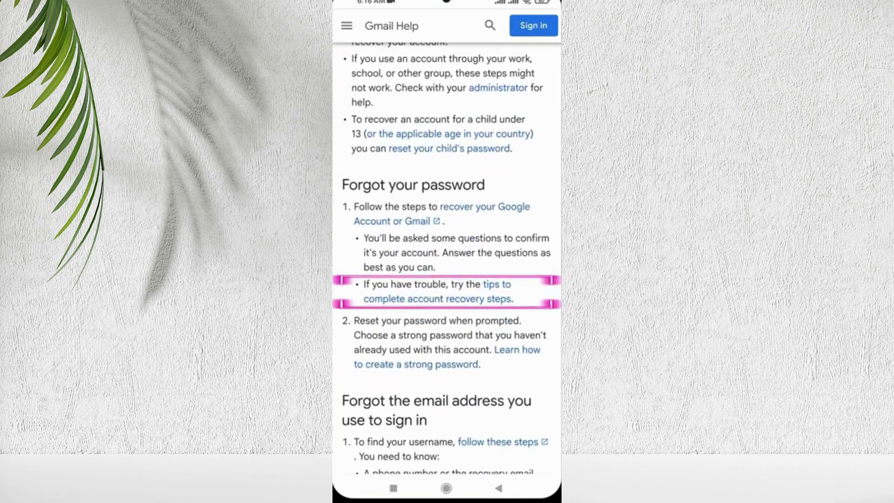
{"action": "left_click", "coordinate": [438, 298]}
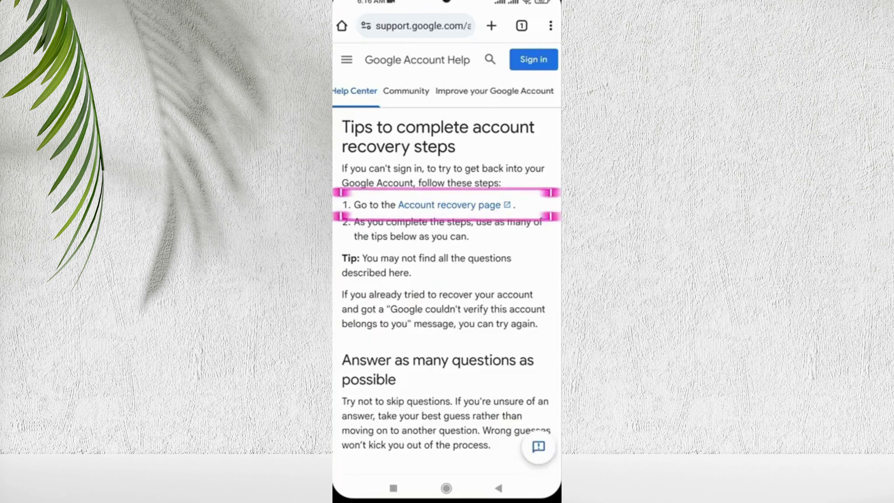
On the Account recovery page, submit the account email and then a password
{"action": "left_click", "coordinate": [449, 204]}
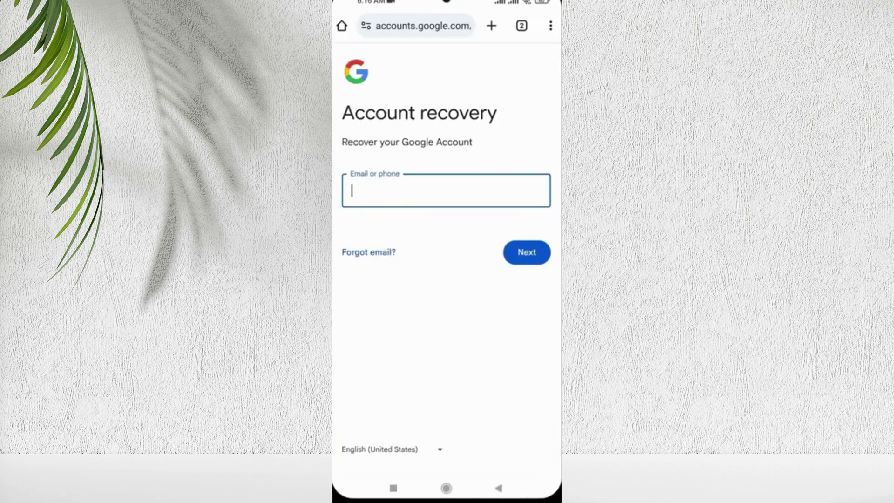
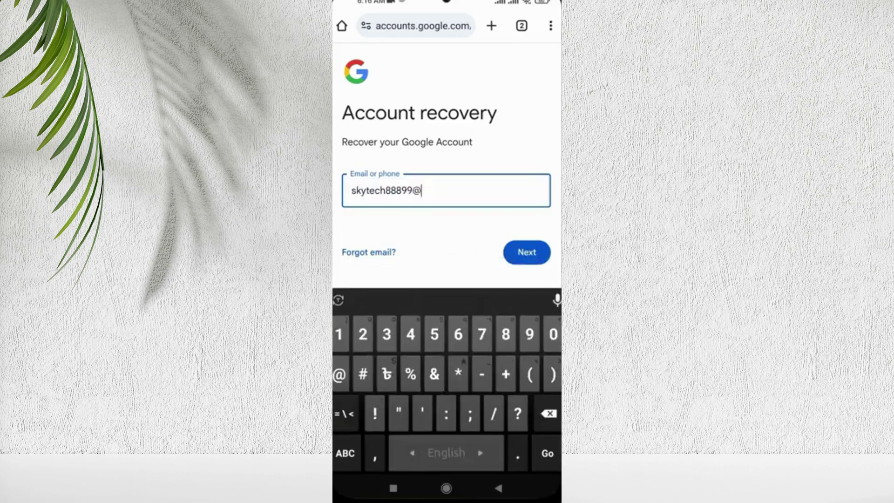
{"action": "left_click", "coordinate": [527, 252]}
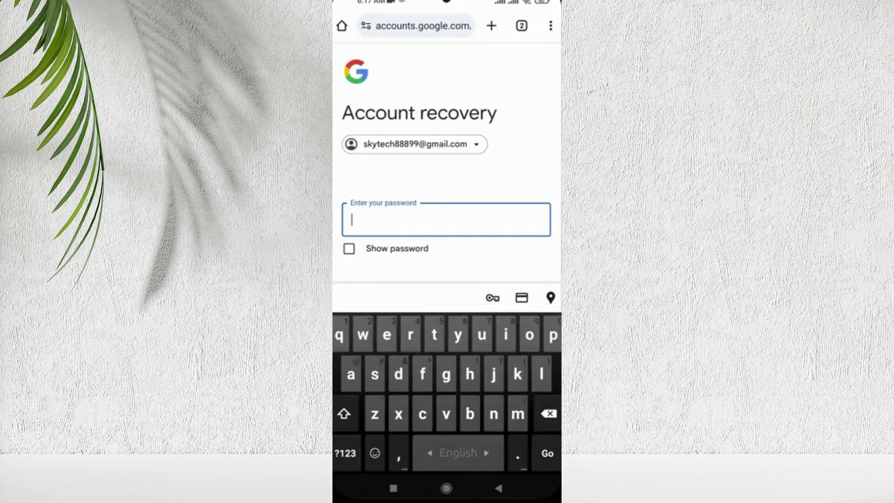
{"action": "type", "text": "•••••••"}
{"action": "key", "text": "Return"}
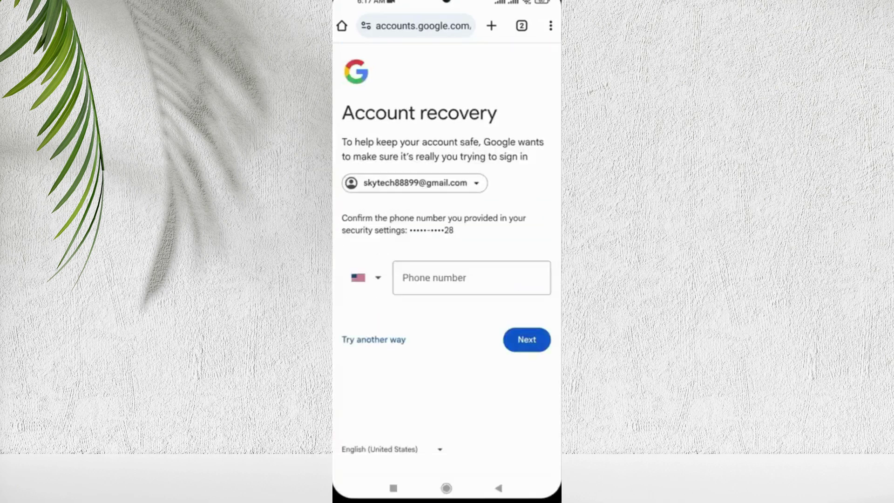
Choose 'Try another way' twice until 'Couldn't sign you in' appears, then go home
{"action": "left_click", "coordinate": [373, 340]}
{"action": "scroll", "coordinate": [446, 279], "scroll_direction": "down", "scroll_amount": 3}
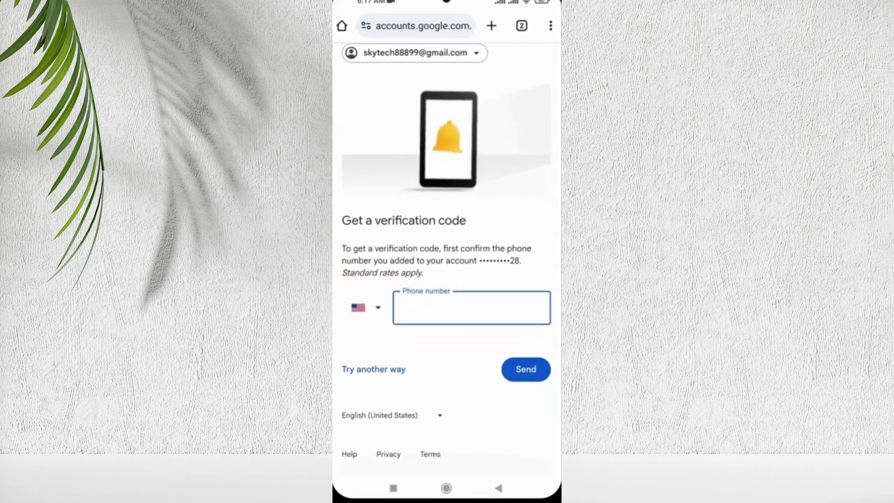
{"action": "left_click", "coordinate": [377, 368]}
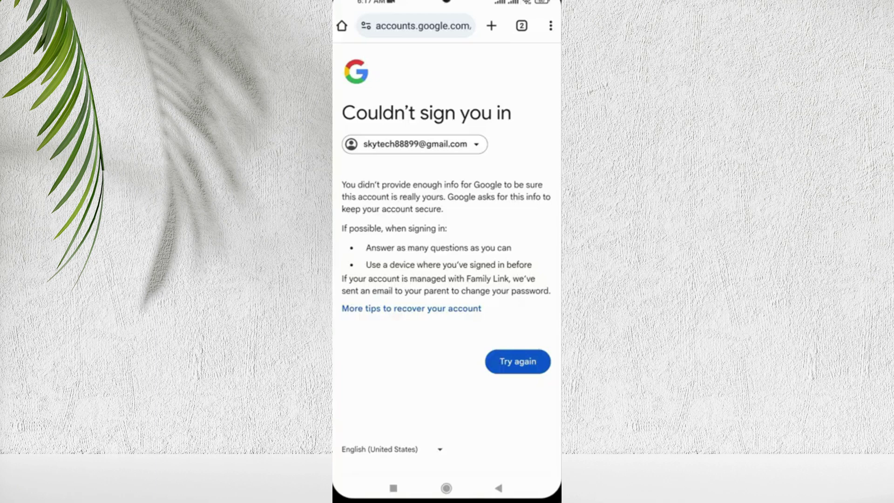
{"action": "left_click", "coordinate": [446, 487]}
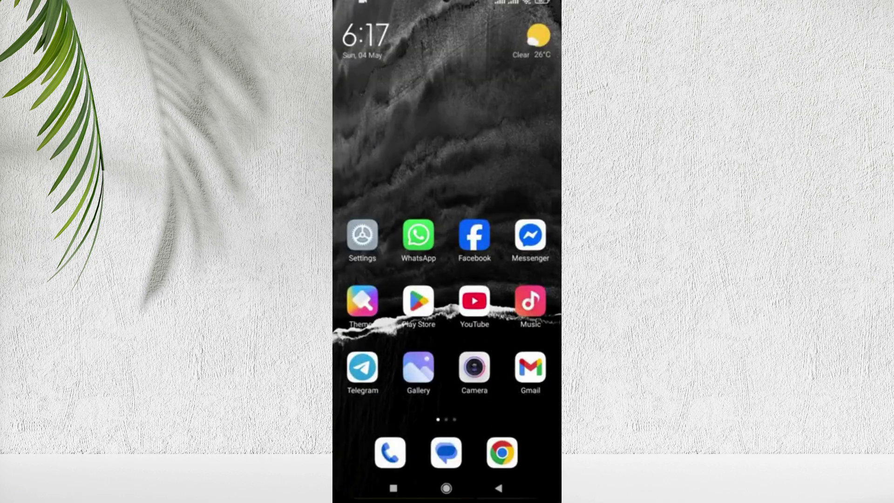
In Gmail, choose 'Add another account' from the avatar menu and pick Google
{"action": "left_click", "coordinate": [529, 367]}
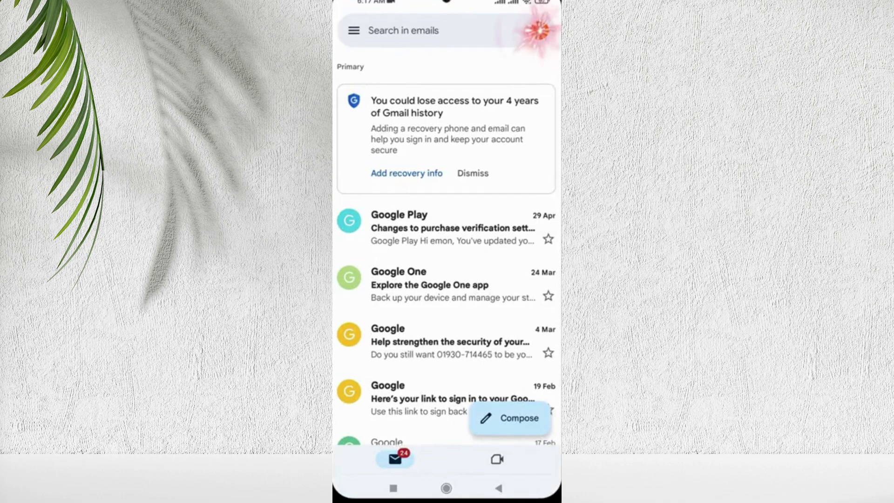
{"action": "left_click", "coordinate": [538, 29]}
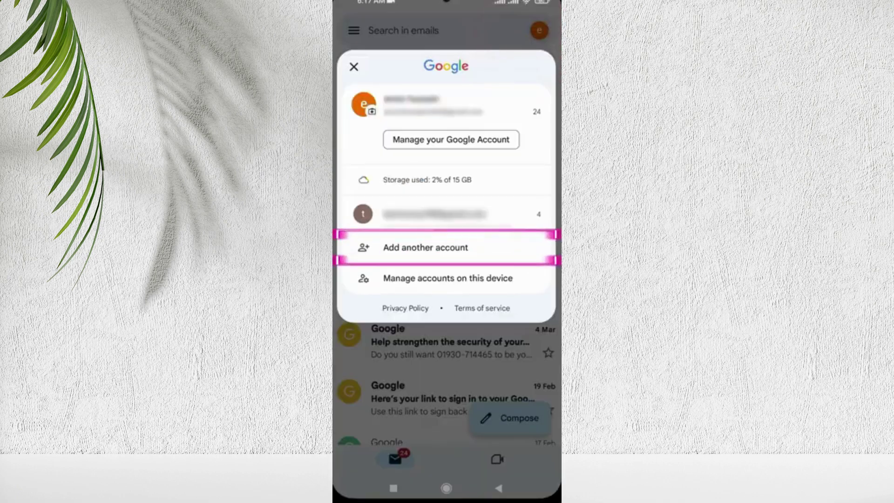
{"action": "left_click", "coordinate": [425, 247]}
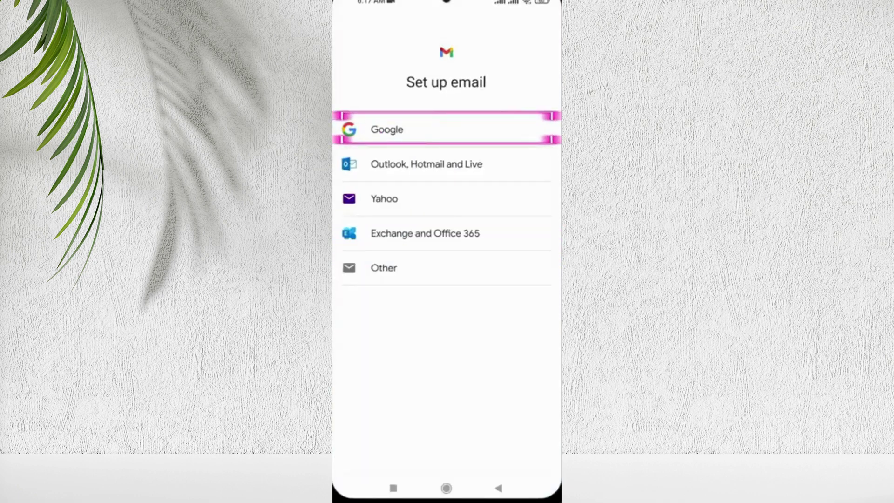
{"action": "left_click", "coordinate": [447, 130]}
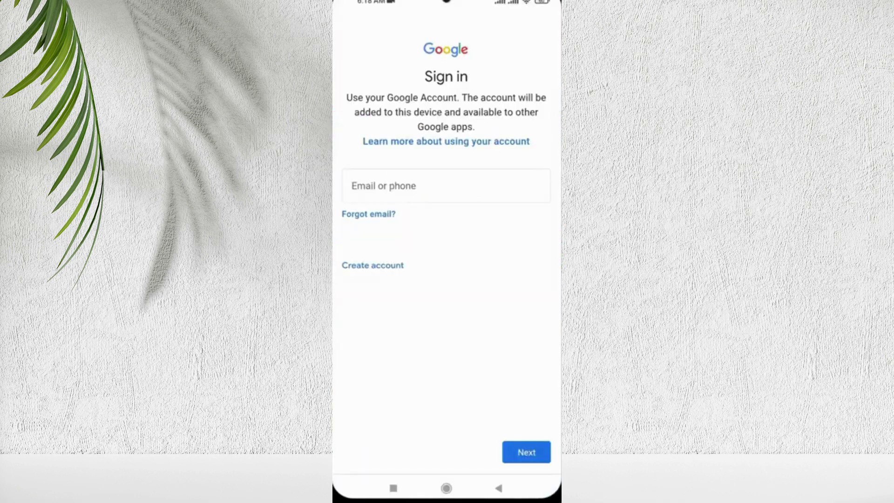
Submit the account email and a wrong password, then choose 'Forgot password?'
{"action": "left_click", "coordinate": [445, 186]}
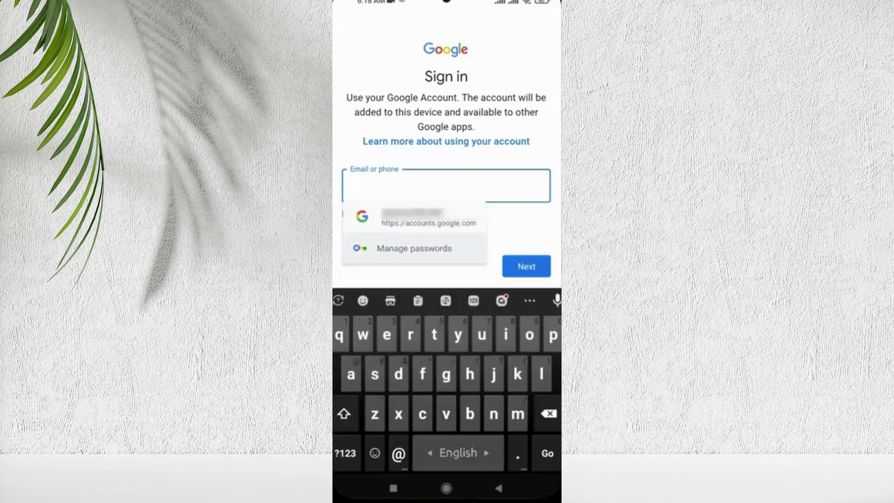
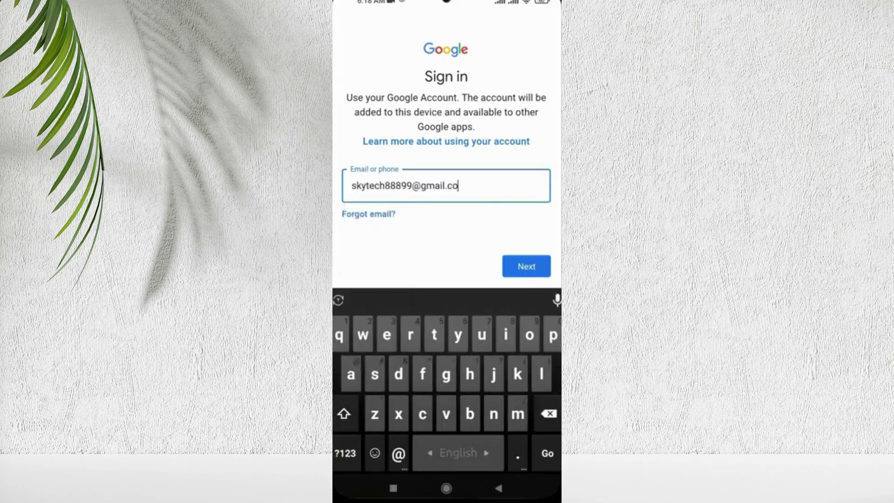
{"action": "left_click", "coordinate": [526, 266]}
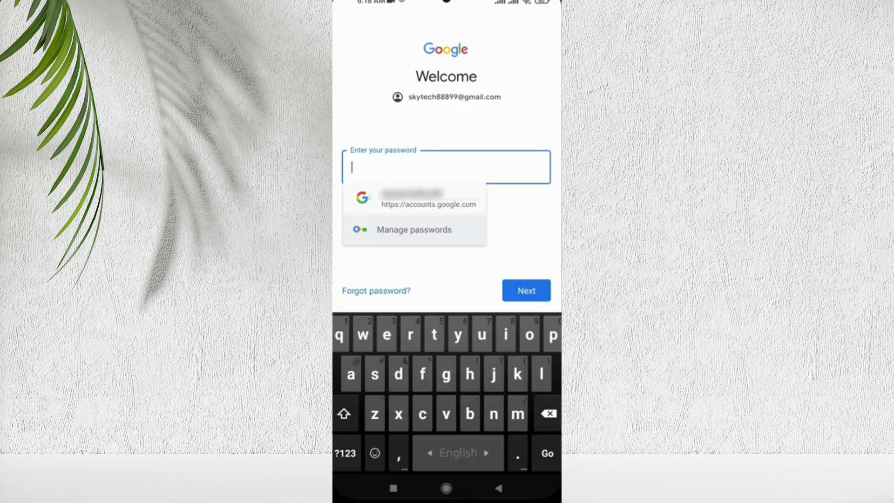
{"action": "type", "text": "•••••••b"}
{"action": "key", "text": "Return"}
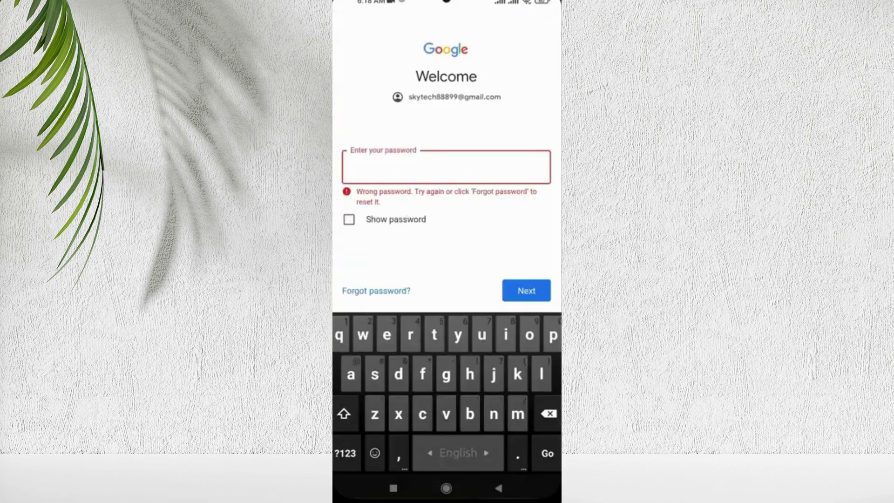
{"action": "left_click", "coordinate": [375, 291]}
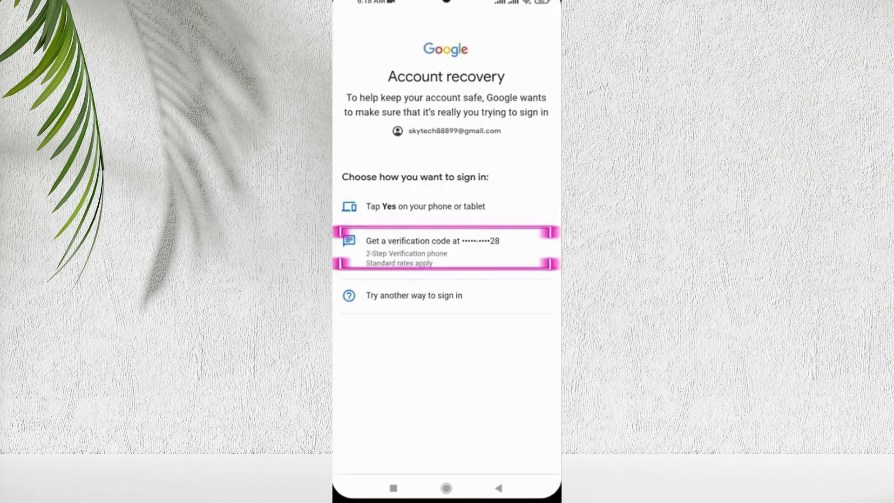
Request a verification code, submit a contact email, then enter the received code
{"action": "left_click", "coordinate": [433, 246]}
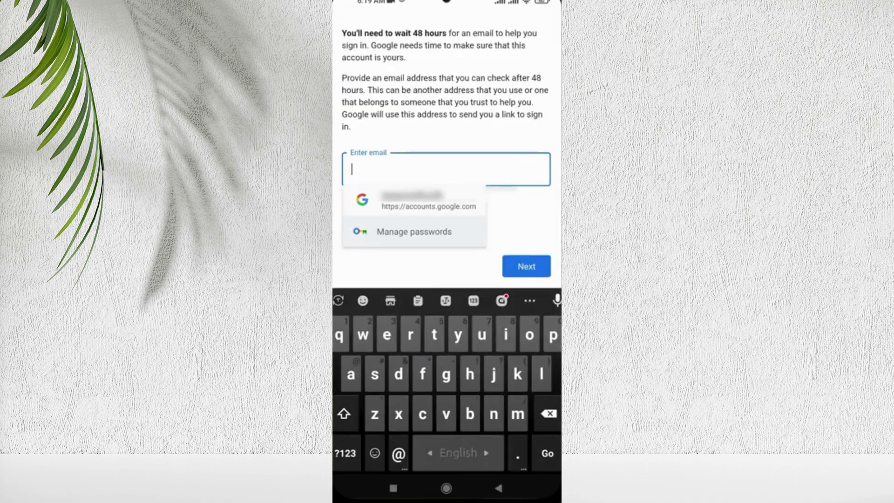
{"action": "type", "text": "@gmail.com"}
{"action": "left_click", "coordinate": [526, 266]}
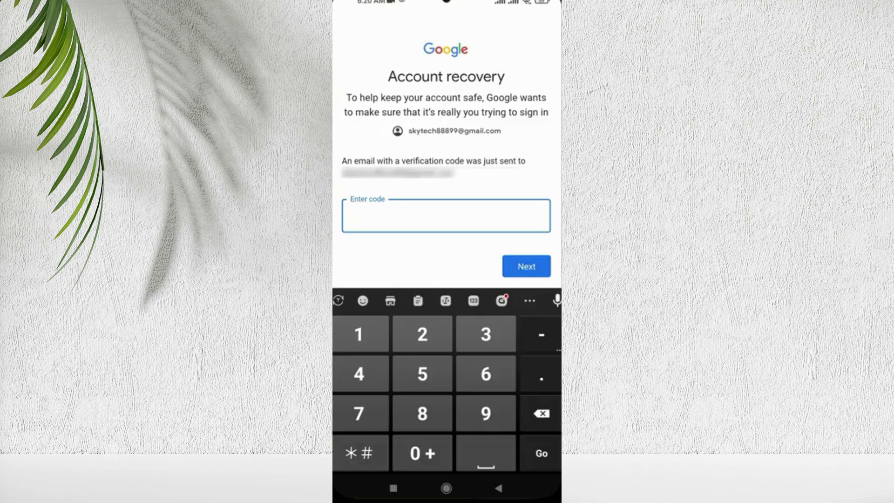
{"action": "key", "text": "Return"}
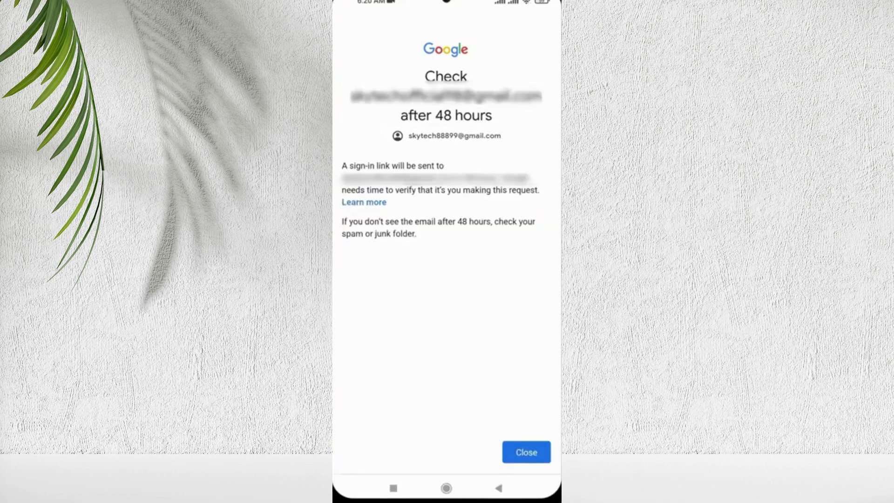